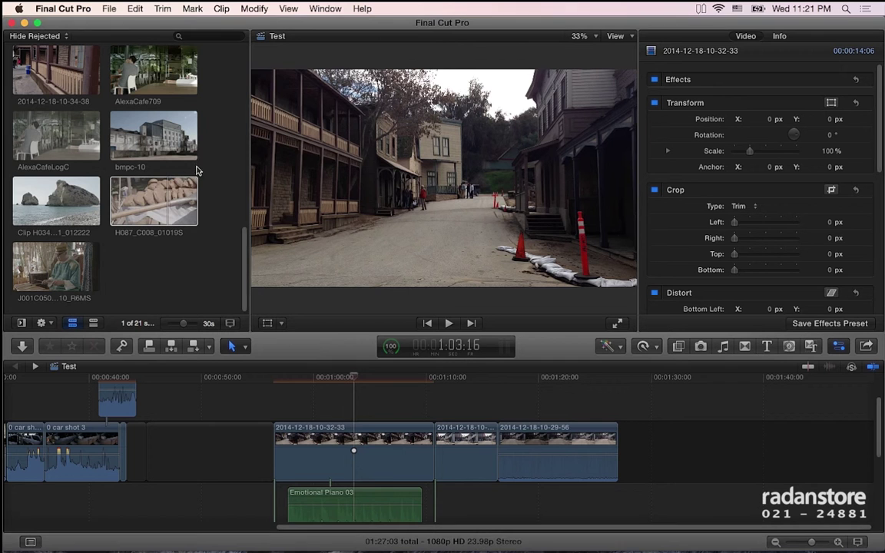
pyautogui.click(163, 9)
pyautogui.moveTo(134, 9)
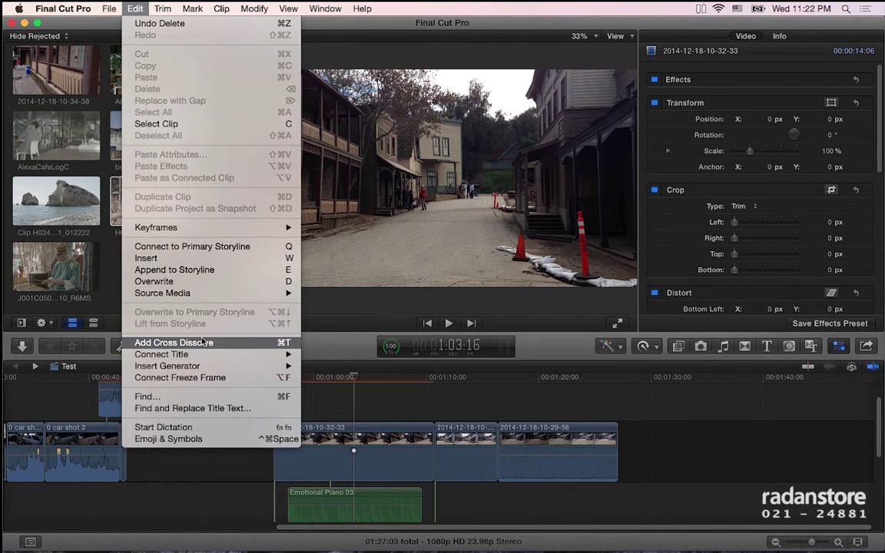
pyautogui.moveTo(205, 355)
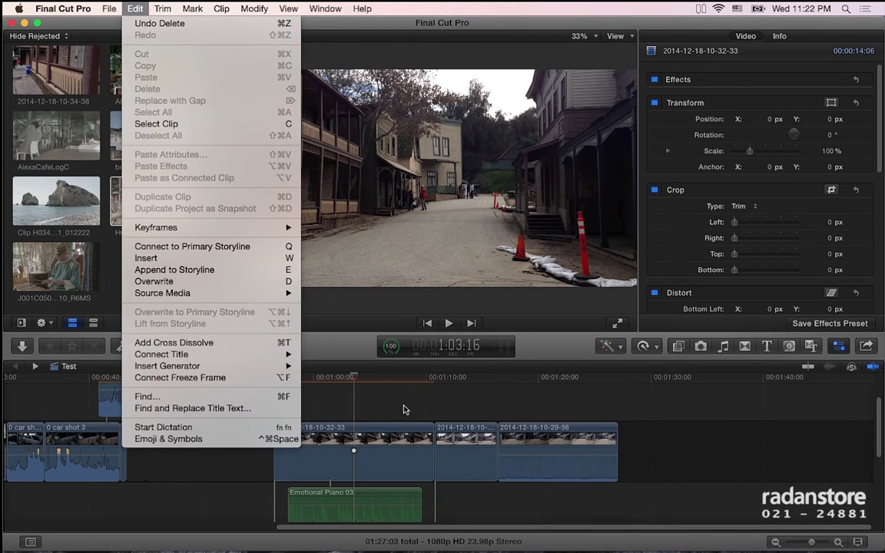
pyautogui.click(405, 409)
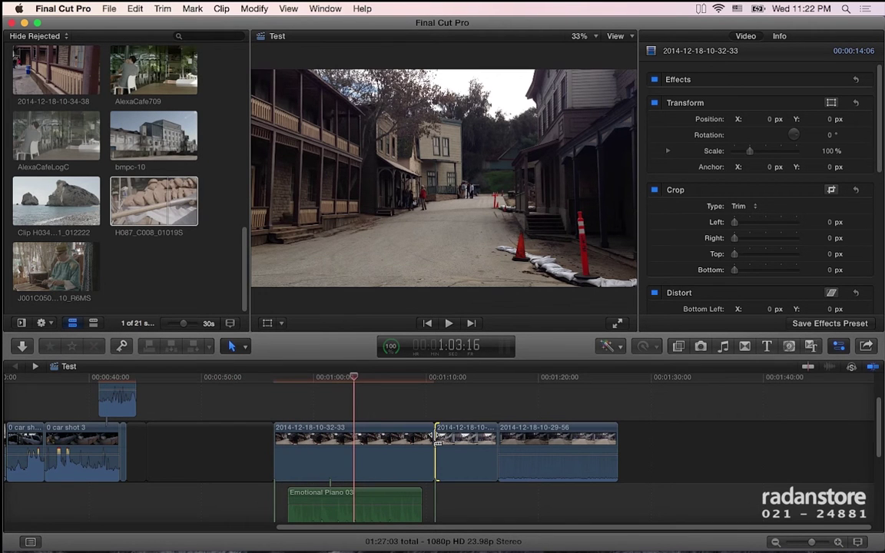
pyautogui.press('super+t')
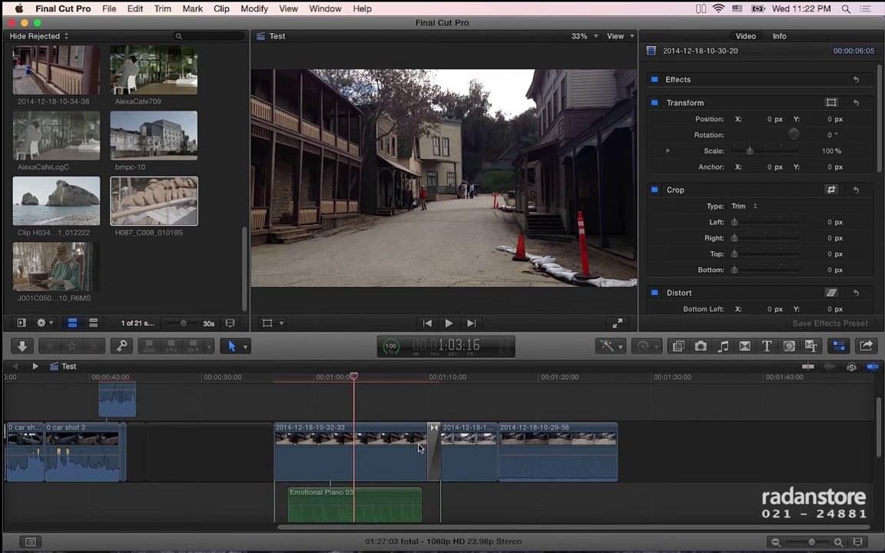
pyautogui.click(428, 381)
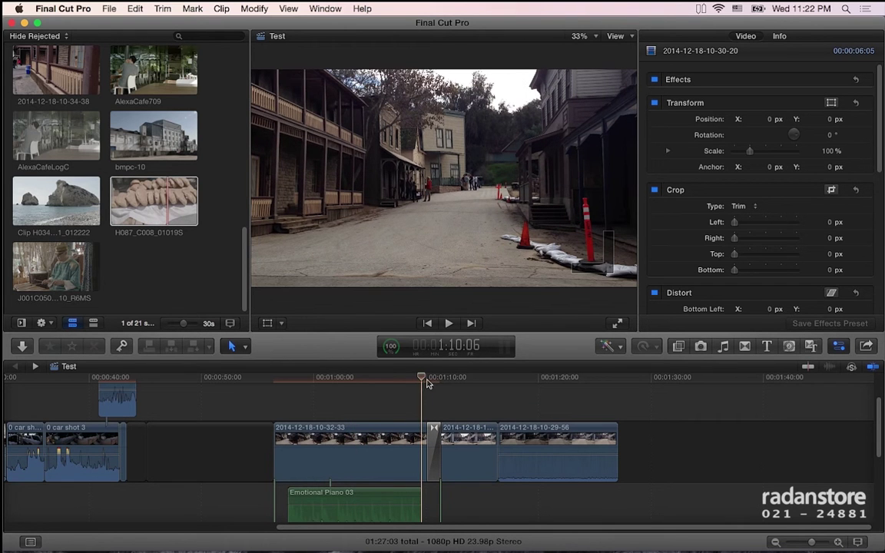
pyautogui.moveTo(429, 383); pyautogui.dragTo(440, 384)
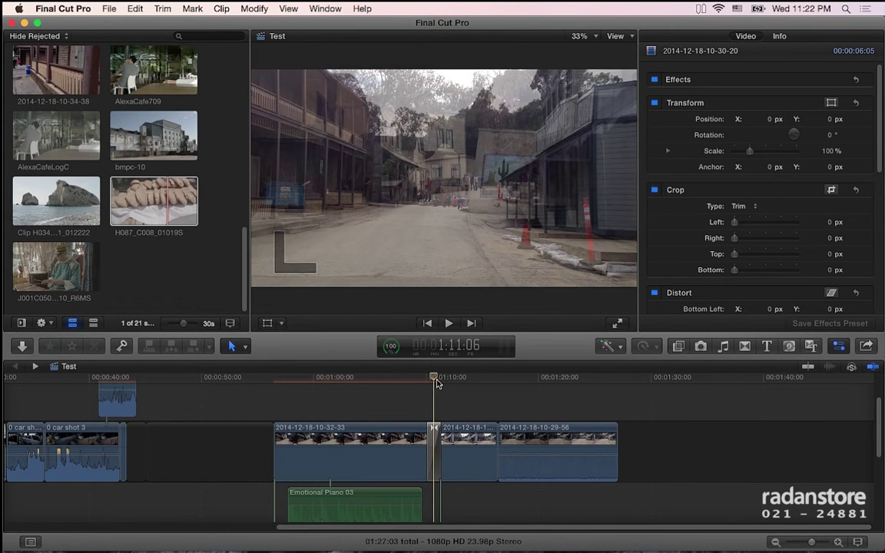
# Step: Delete the cross dissolve and bring up the Edit menu for title choices
pyautogui.click(432, 444)
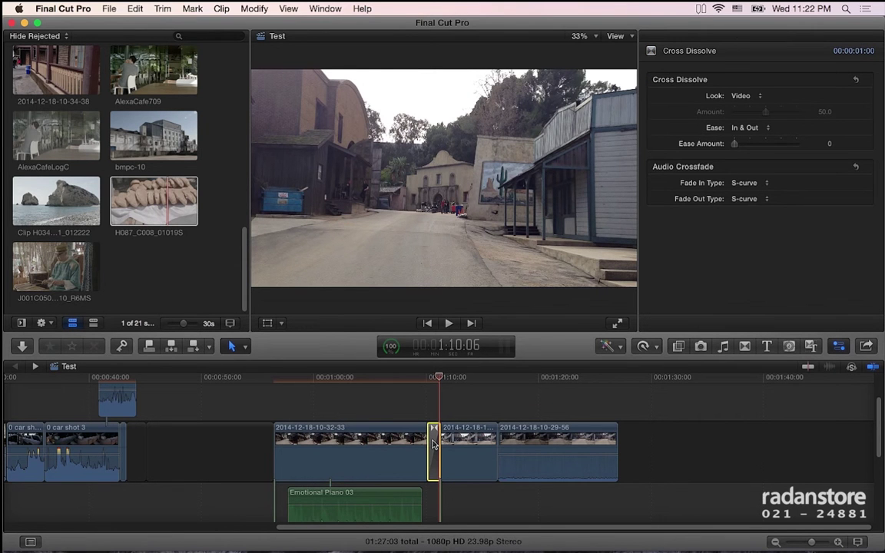
pyautogui.press('Delete')
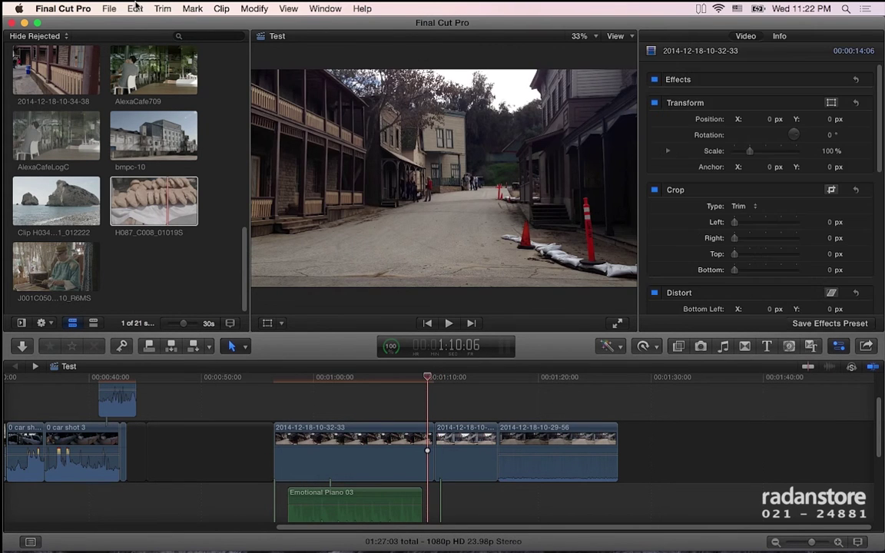
pyautogui.click(135, 8)
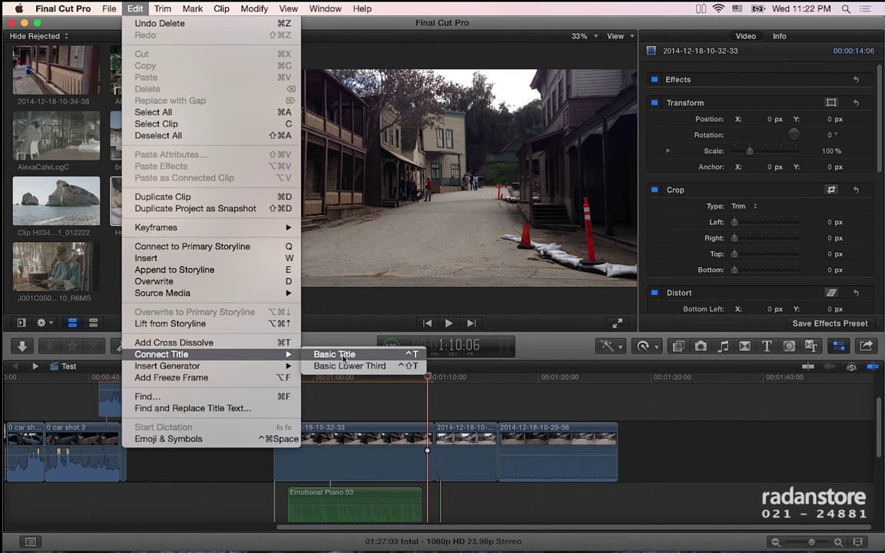
pyautogui.click(345, 354)
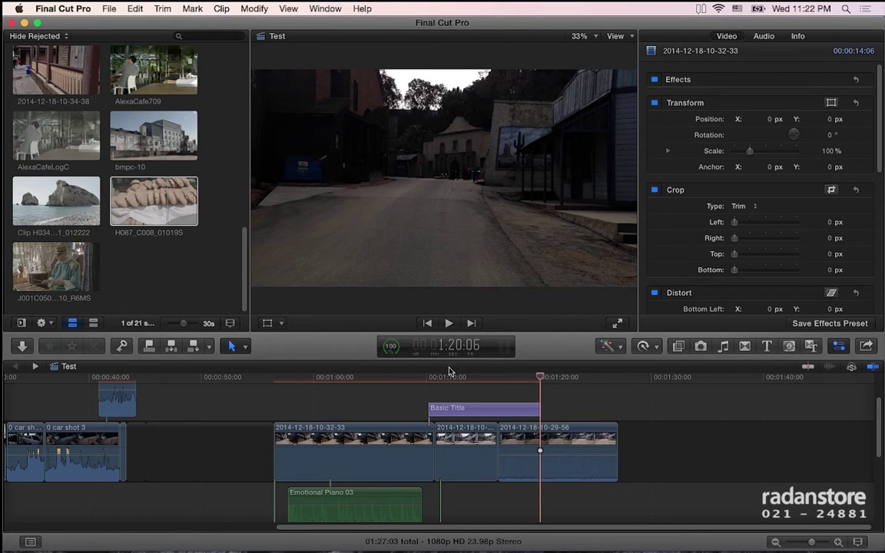
pyautogui.moveTo(449, 408); pyautogui.dragTo(308, 412)
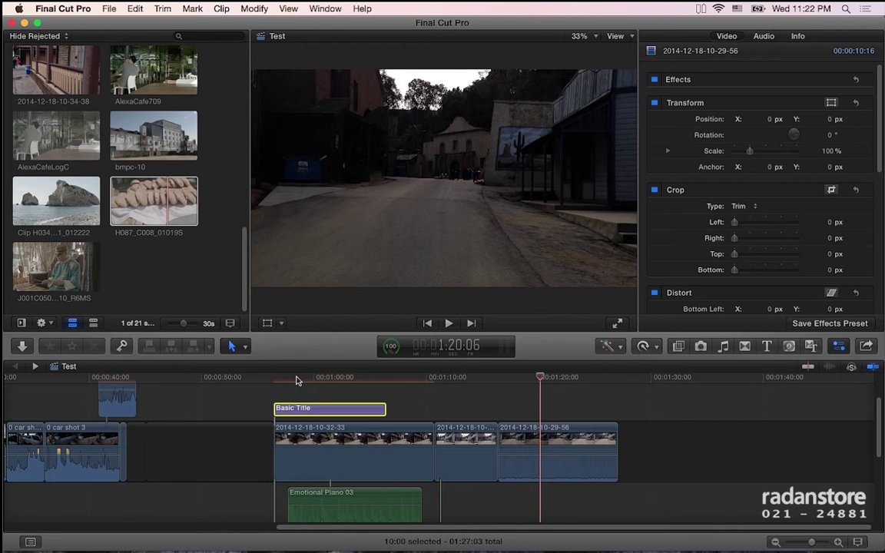
pyautogui.moveTo(296, 378); pyautogui.dragTo(306, 377)
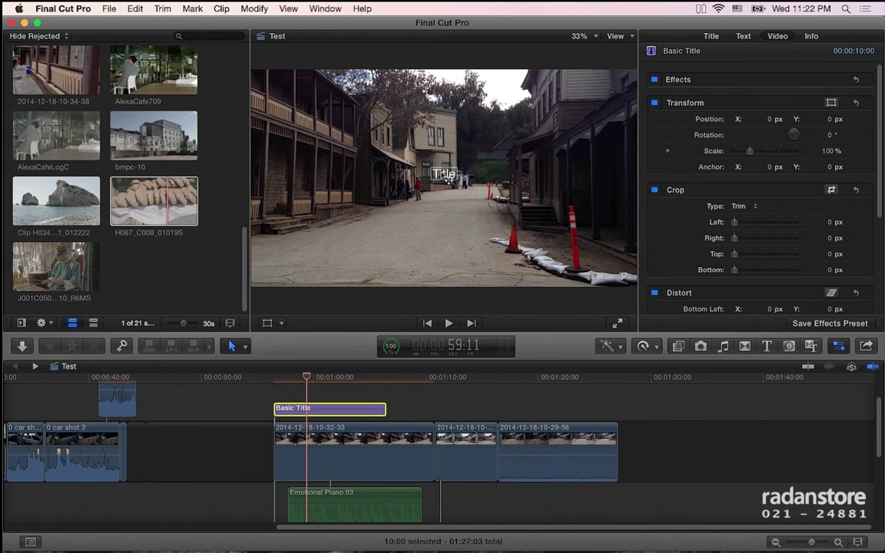
# Step: Select the title's placeholder text in the viewer and drag it to the frame's lower left
pyautogui.doubleClick(446, 175)
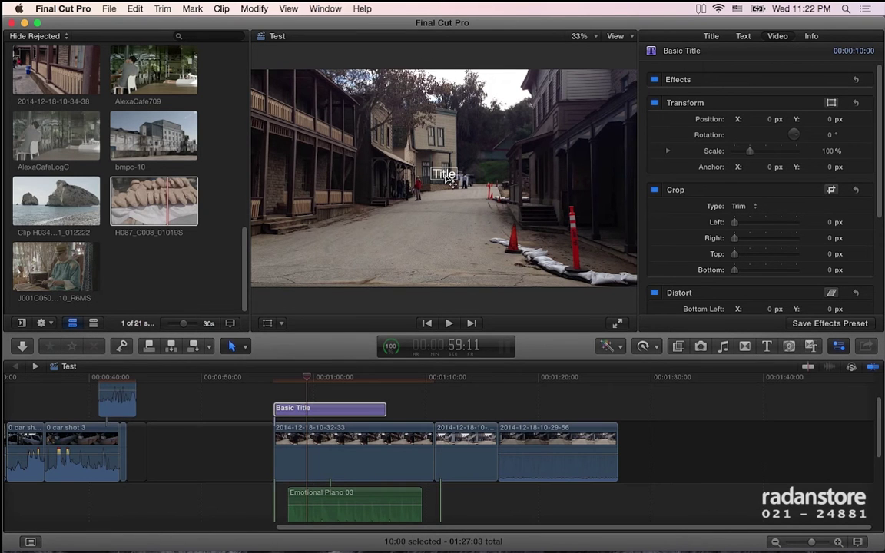
pyautogui.doubleClick(445, 175)
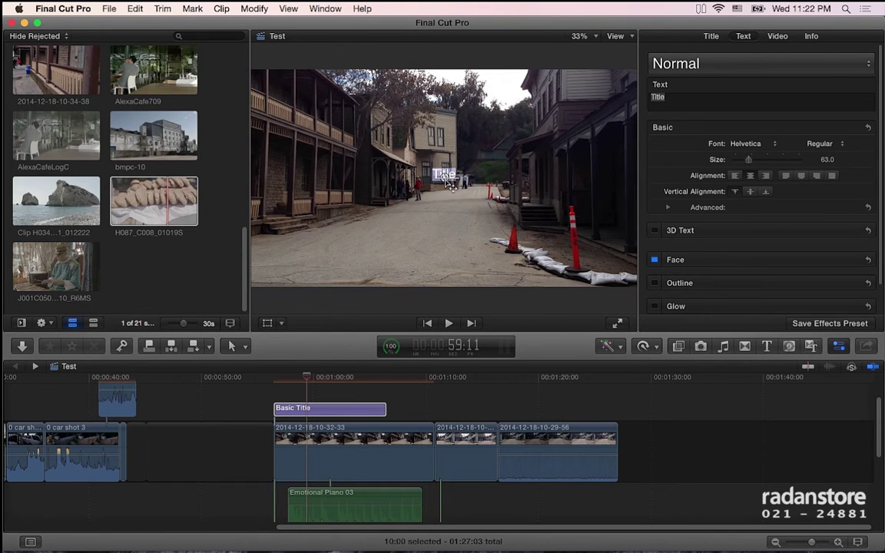
pyautogui.moveTo(447, 179); pyautogui.dragTo(293, 280)
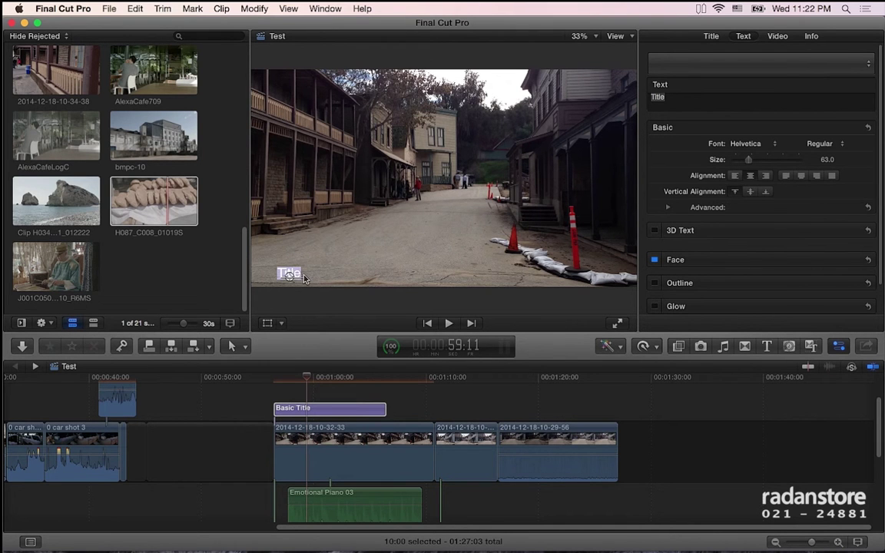
# Step: Type the caption 'Universal studios, Western backlot', fixing typos, and nudge it slightly right
pyautogui.write('Universal')
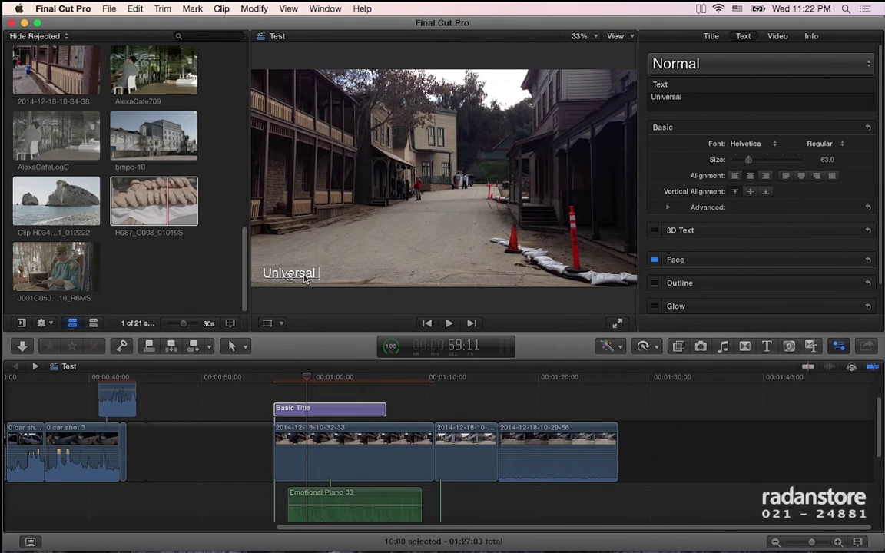
pyautogui.write(' std')
pyautogui.press('BackSpace')
pyautogui.write('udios, Western backloy')
pyautogui.press('BackSpace')
pyautogui.write('t')
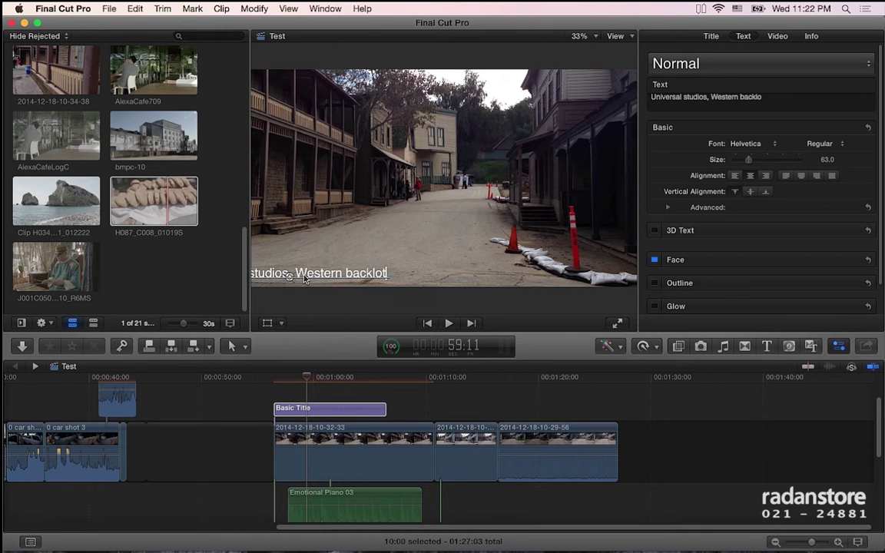
pyautogui.moveTo(301, 283); pyautogui.dragTo(361, 282)
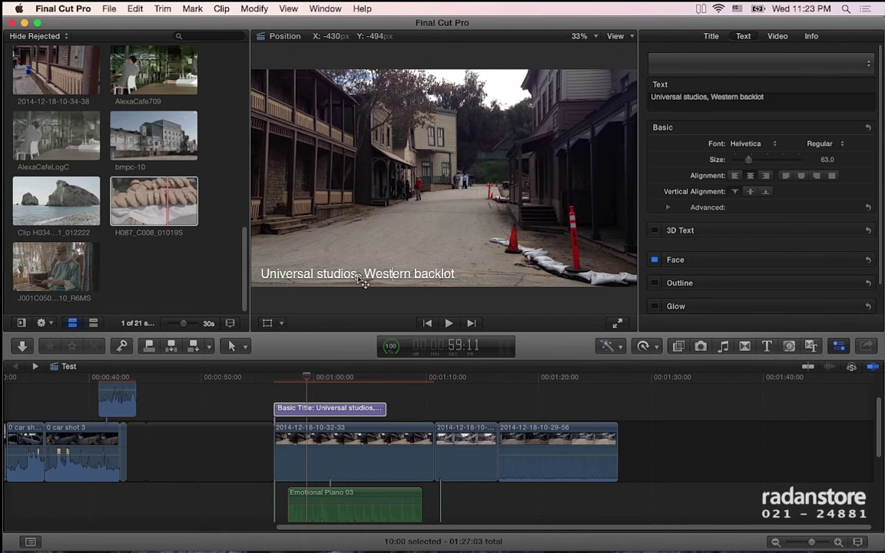
# Step: Park the playhead on the title clip and bring up the Edit menu
pyautogui.click(246, 395)
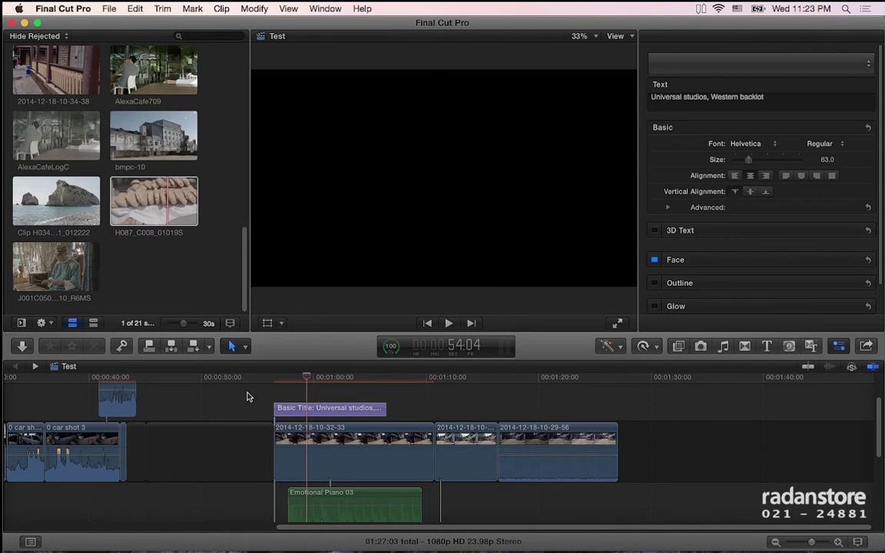
pyautogui.click(313, 408)
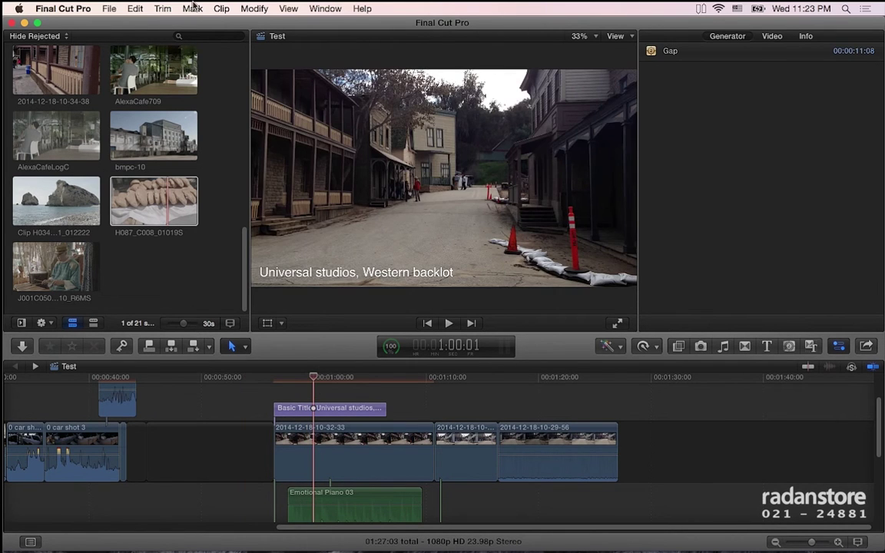
pyautogui.click(157, 8)
pyautogui.moveTo(135, 8)
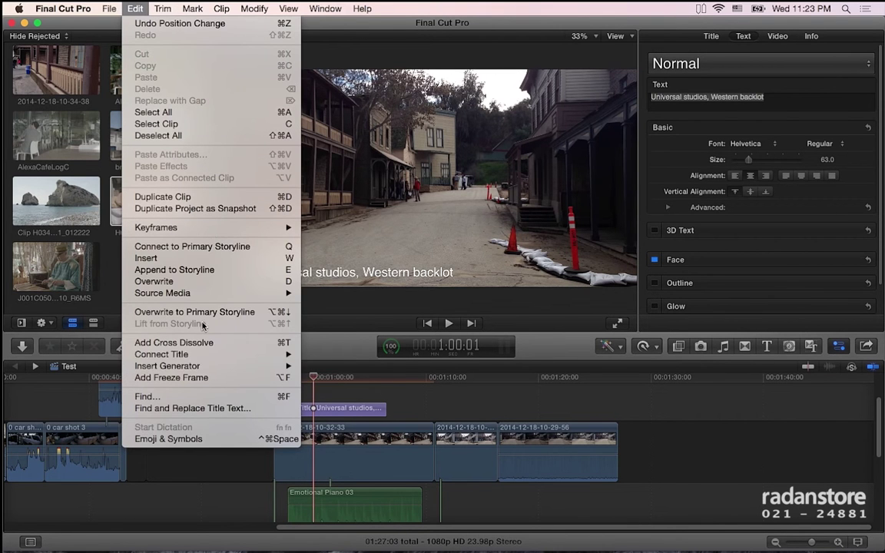
pyautogui.moveTo(209, 367)
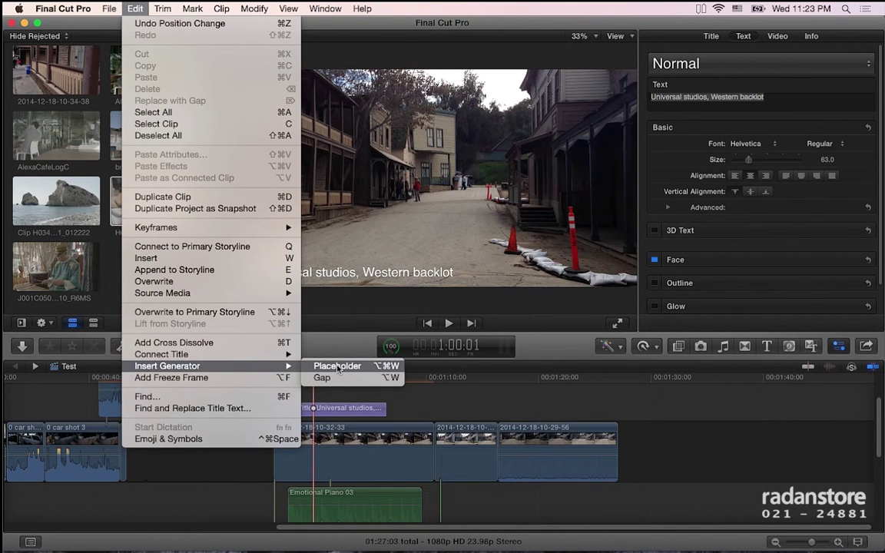
pyautogui.click(262, 384)
pyautogui.click(260, 383)
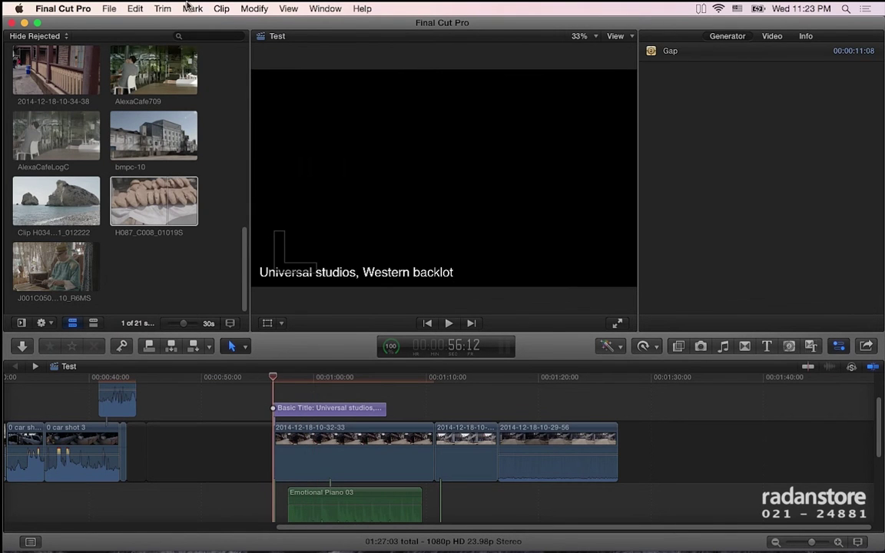
pyautogui.click(135, 8)
pyautogui.moveTo(215, 367)
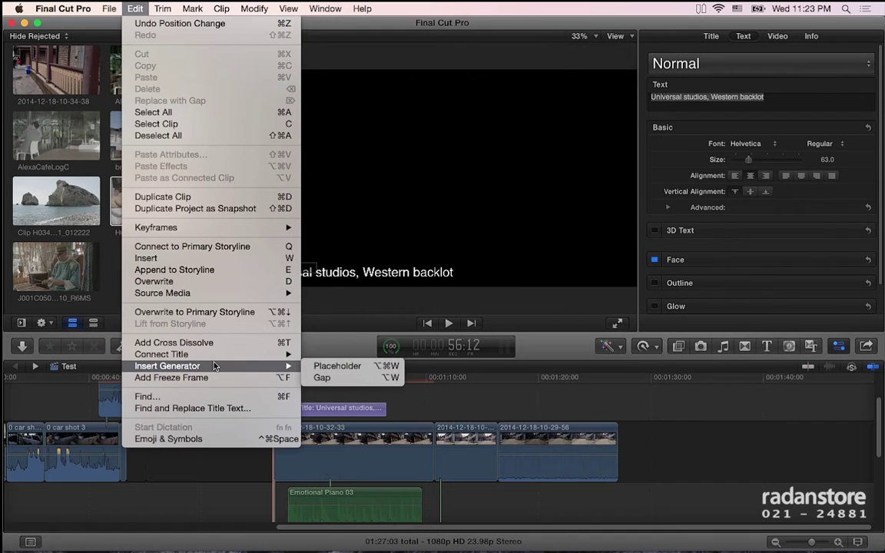
pyautogui.click(356, 369)
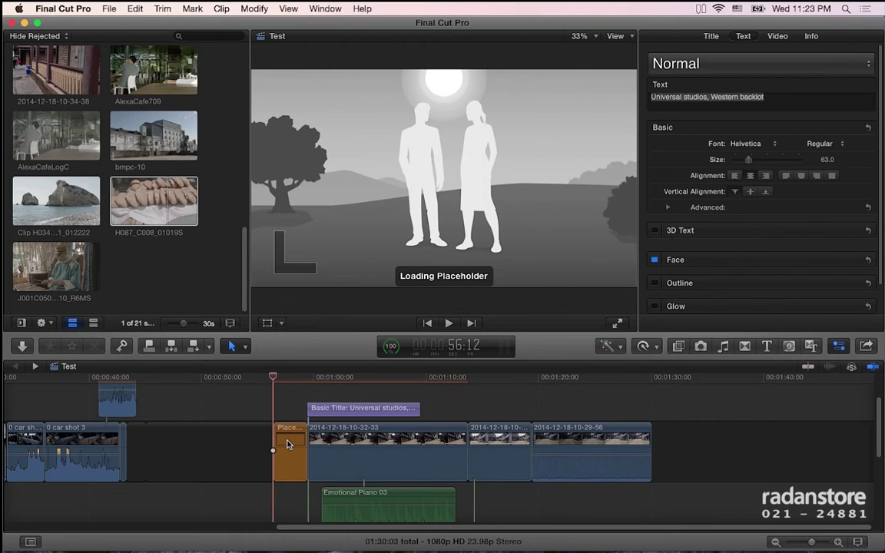
# Step: Set the placeholder's generator to 1 person, Mountains background, with Interior unticked
pyautogui.click(286, 377)
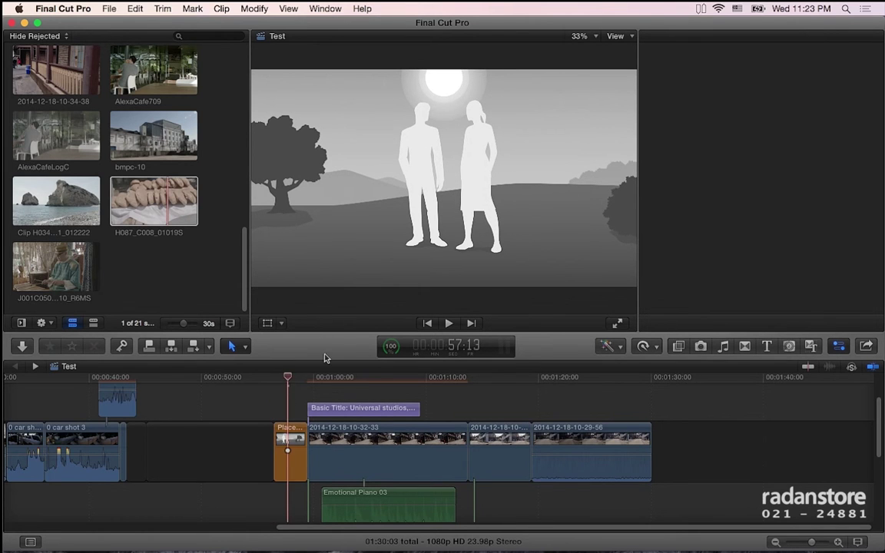
pyautogui.click(298, 435)
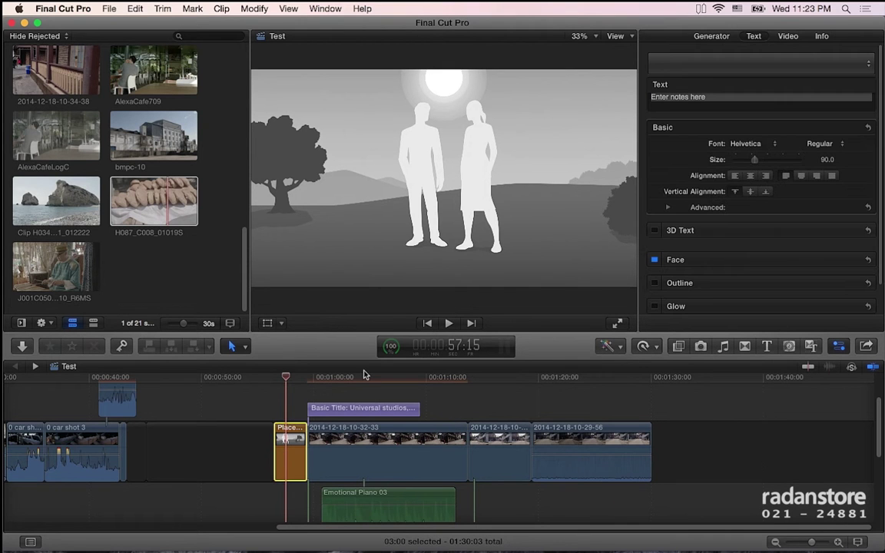
pyautogui.click(720, 37)
pyautogui.click(737, 112)
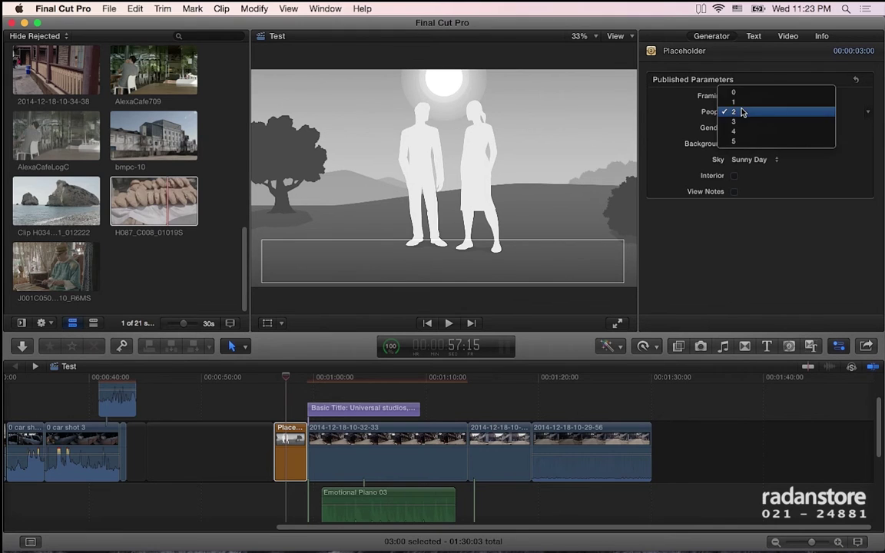
pyautogui.click(742, 104)
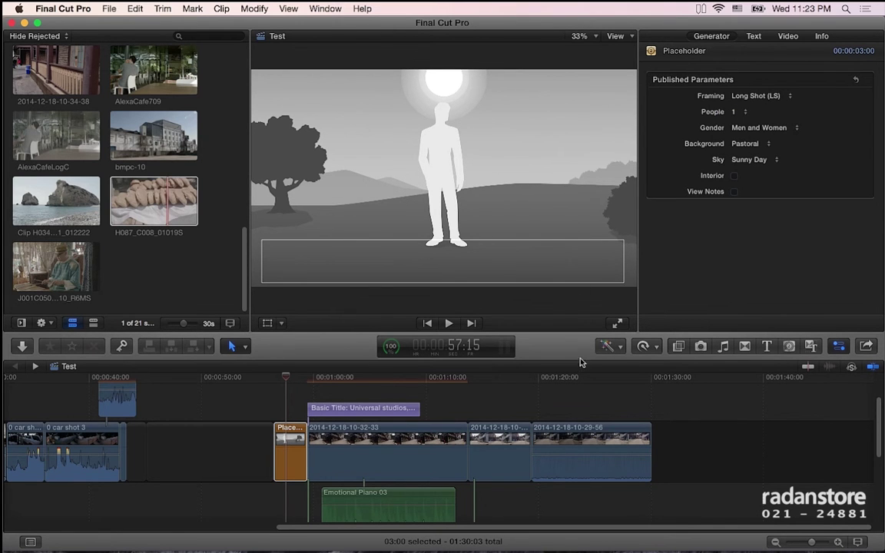
pyautogui.click(764, 144)
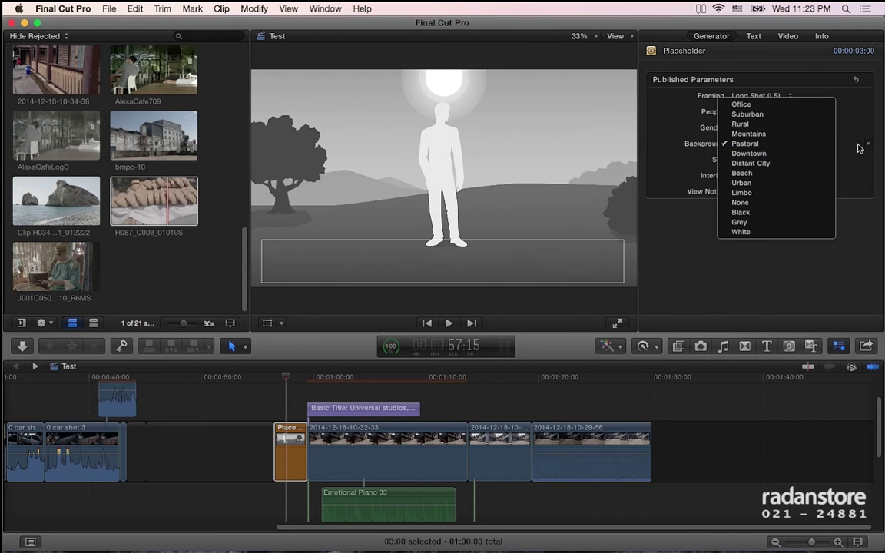
pyautogui.click(814, 134)
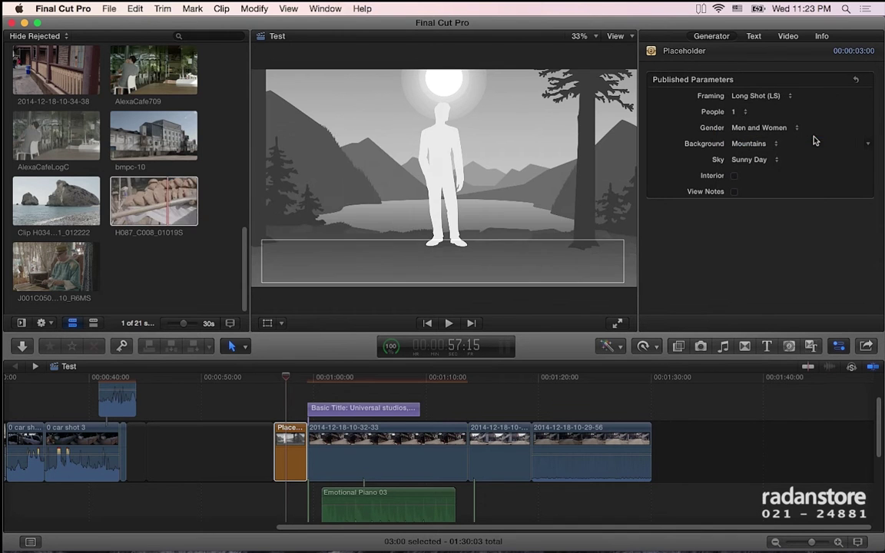
pyautogui.click(735, 175)
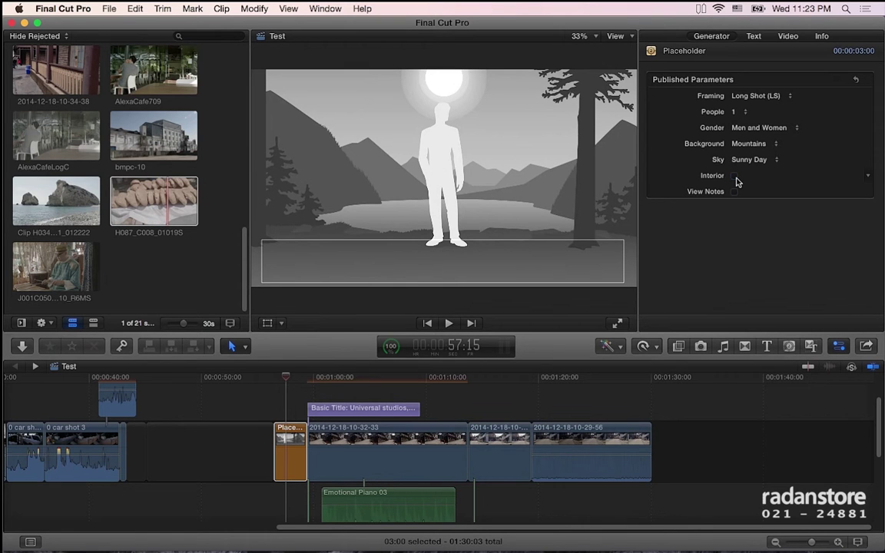
pyautogui.click(770, 96)
# Step: Try Edit > Insert Generator > Gap, then park the playhead at 1:19:11 before the last clip
pyautogui.click(773, 116)
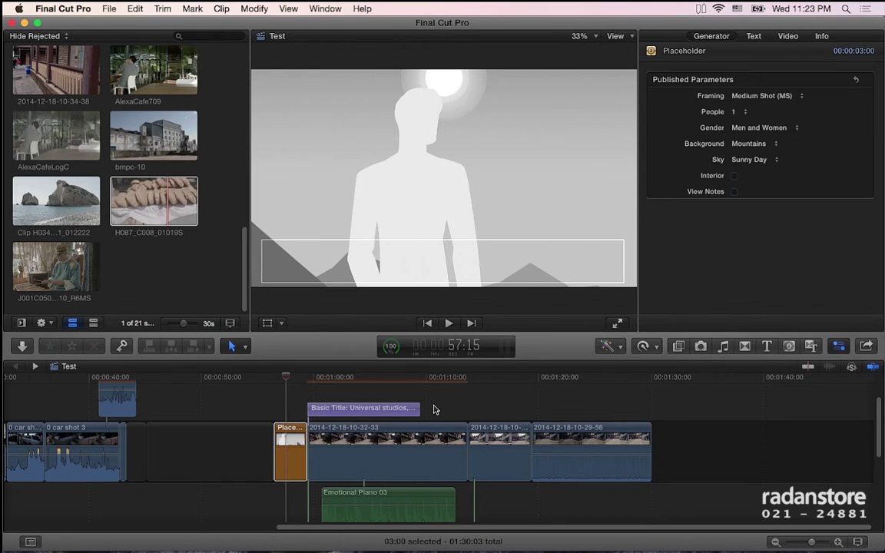
pyautogui.click(134, 9)
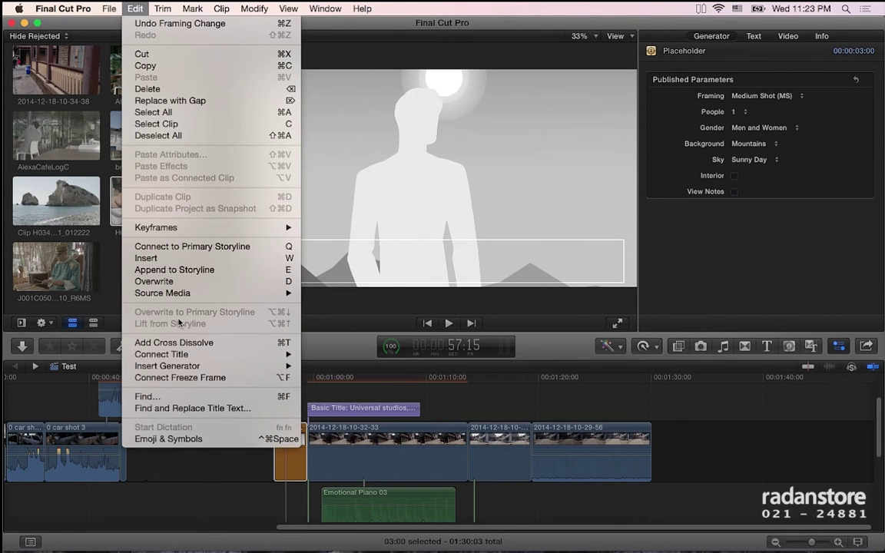
pyautogui.moveTo(198, 366)
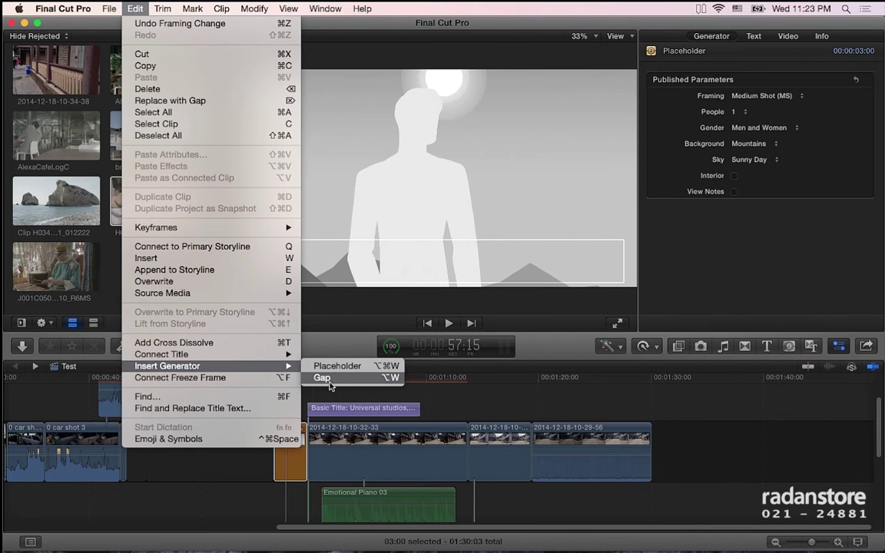
pyautogui.click(322, 379)
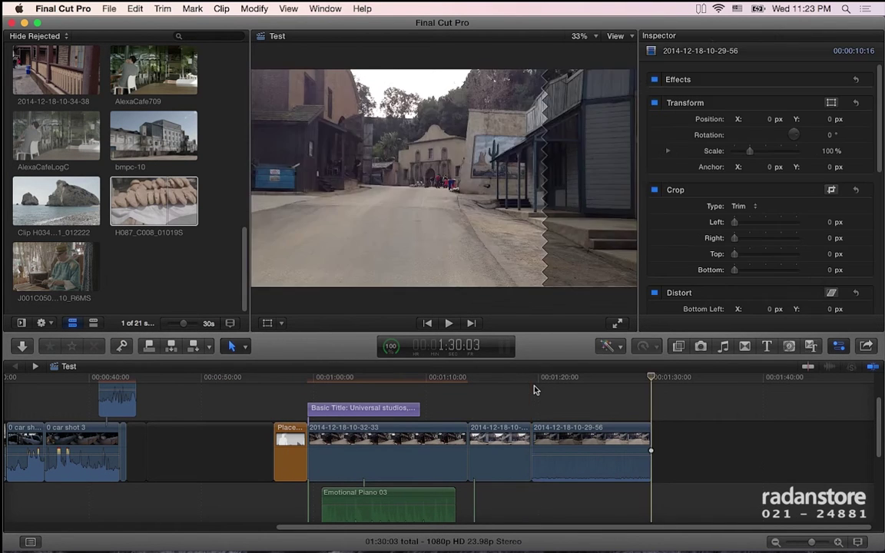
pyautogui.click(532, 390)
# Step: Insert a gap before the last clip with Option-W and set its duration to 600 (6 seconds)
pyautogui.press('super+4')
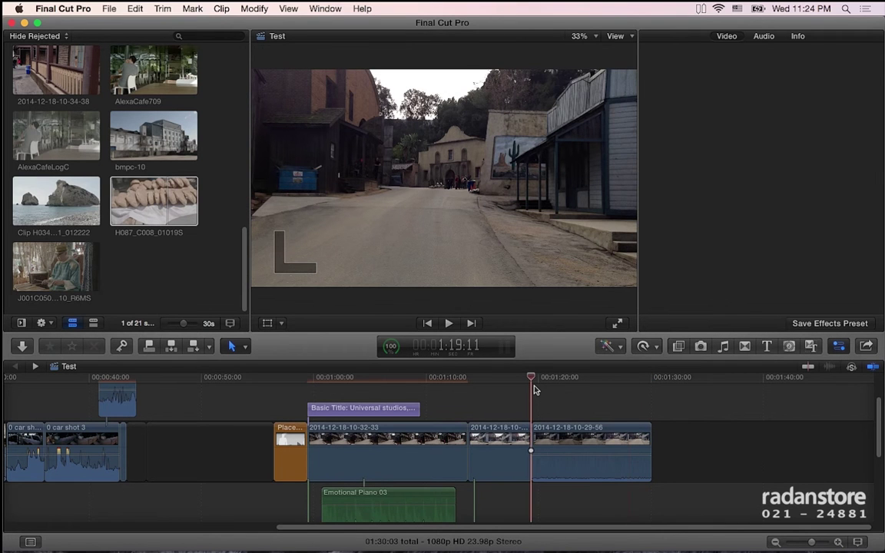
pyautogui.hotkey('alt', 'w')
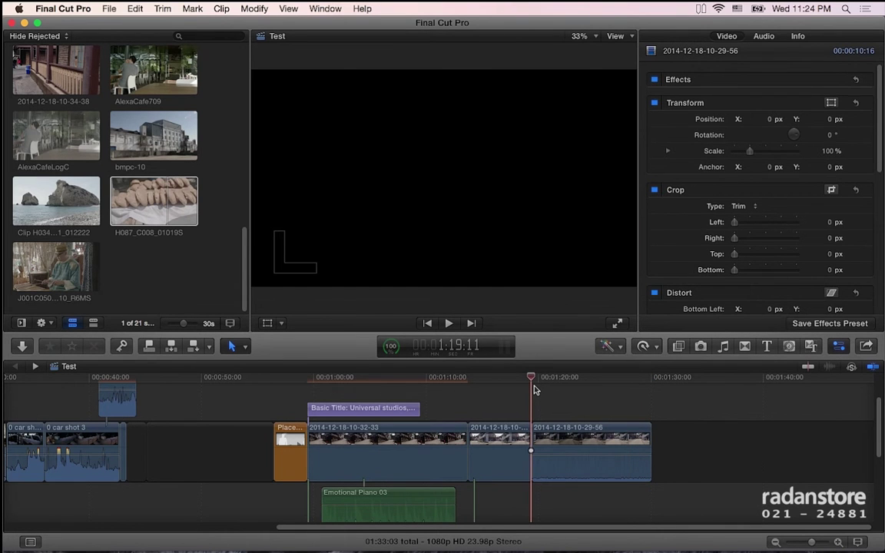
pyautogui.moveTo(551, 448)
pyautogui.mouseDown()
pyautogui.moveTo(476, 445)
pyautogui.moveTo(555, 448)
pyautogui.mouseUp()
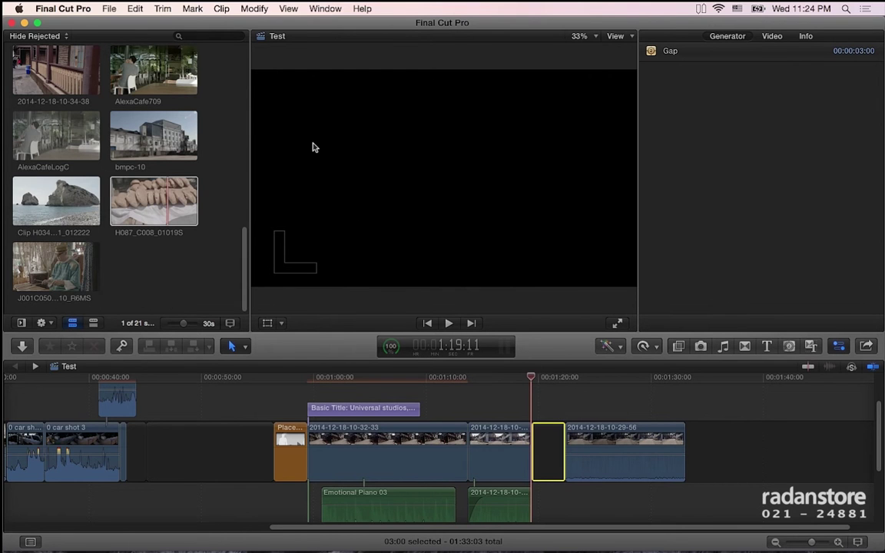
pyautogui.hotkey('ctrl', 'd')
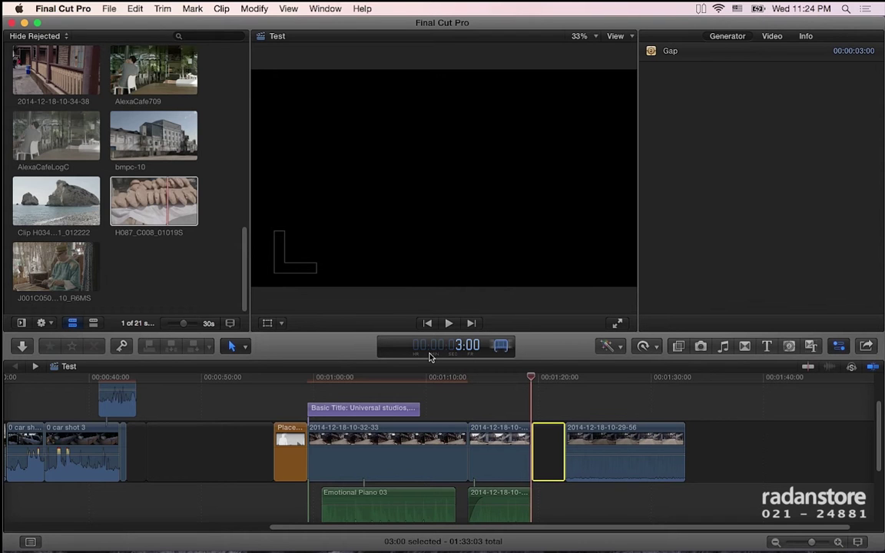
pyautogui.write('600')
pyautogui.press('Return')
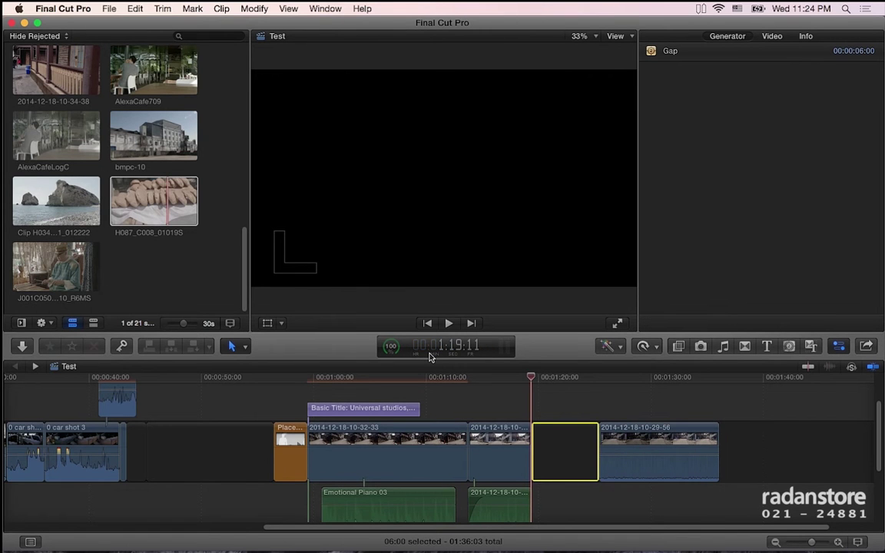
pyautogui.click(135, 9)
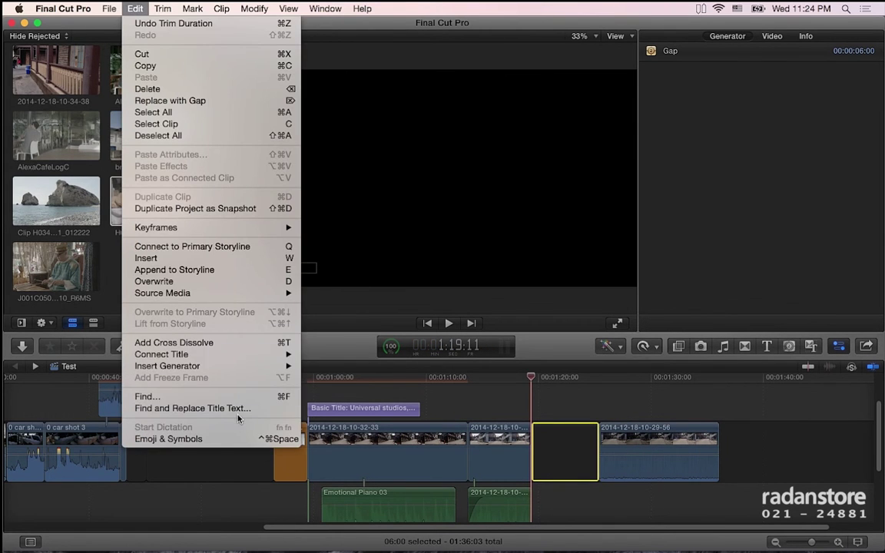
pyautogui.click(490, 413)
pyautogui.click(483, 383)
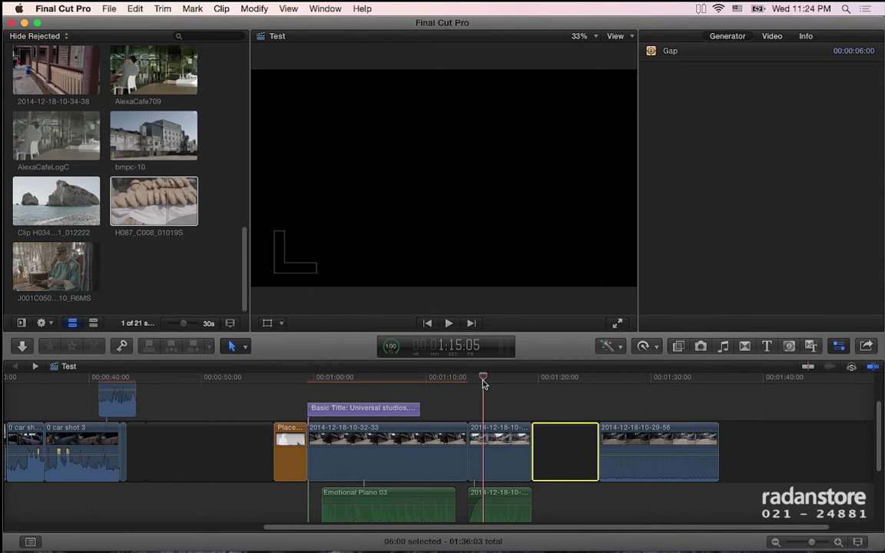
pyautogui.moveTo(482, 382); pyautogui.dragTo(454, 390)
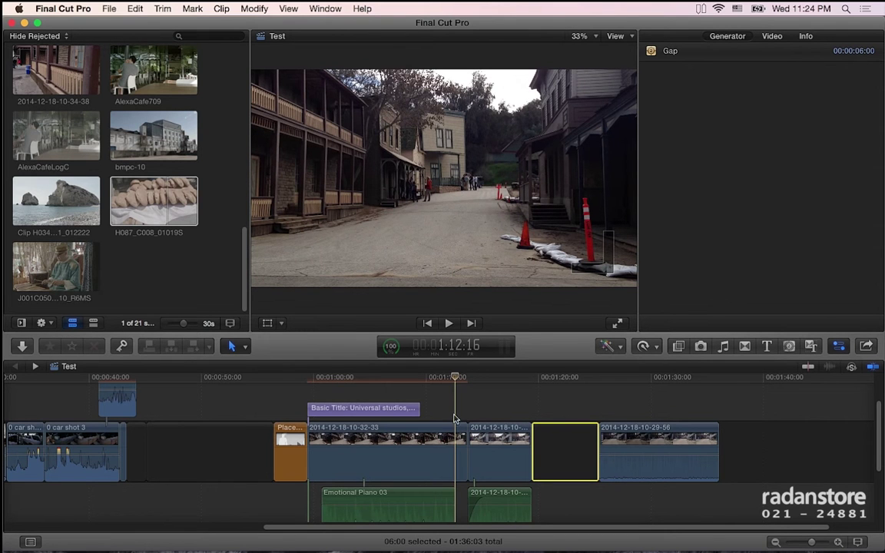
pyautogui.click(407, 441)
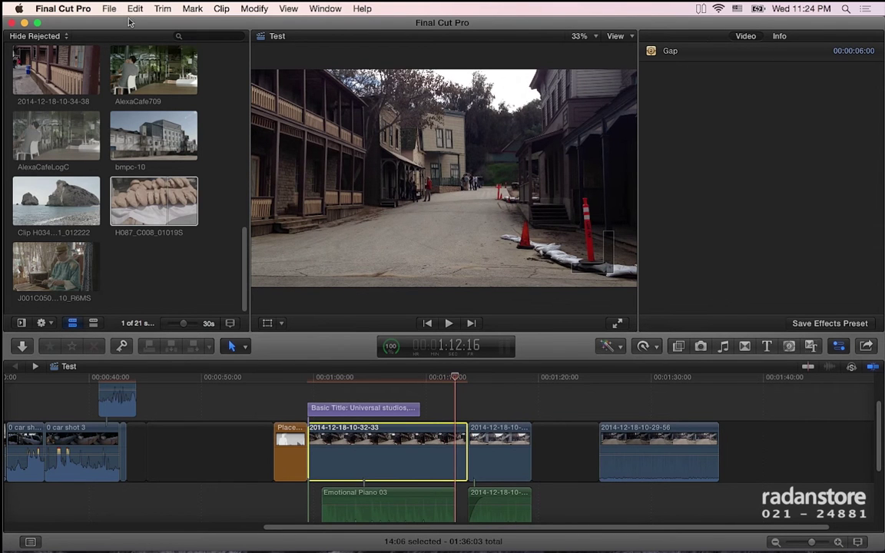
pyautogui.click(134, 8)
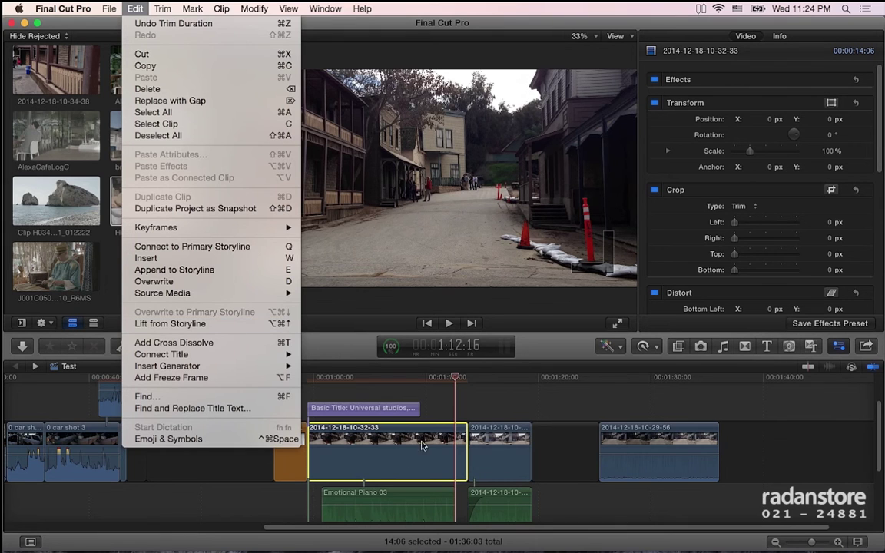
pyautogui.click(170, 377)
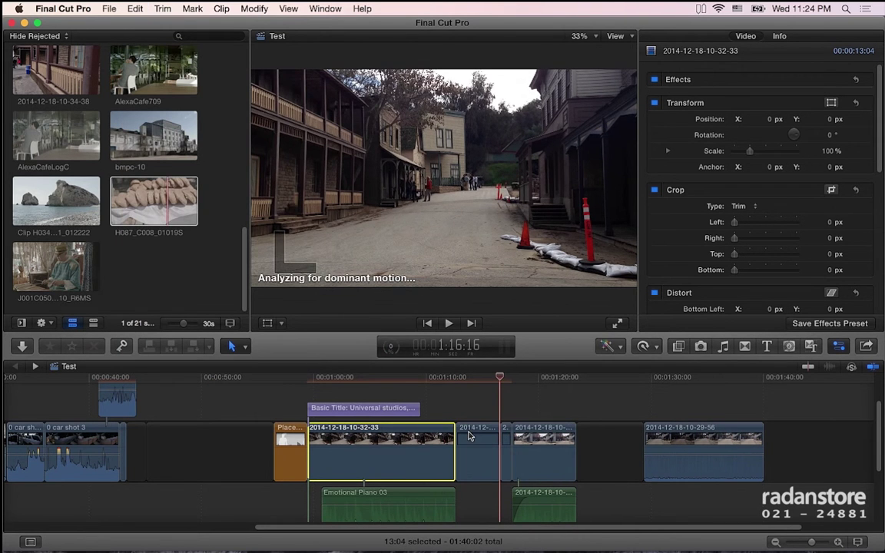
# Step: Select the 4-second freeze-frame clip and play it back to preview
pyautogui.click(482, 447)
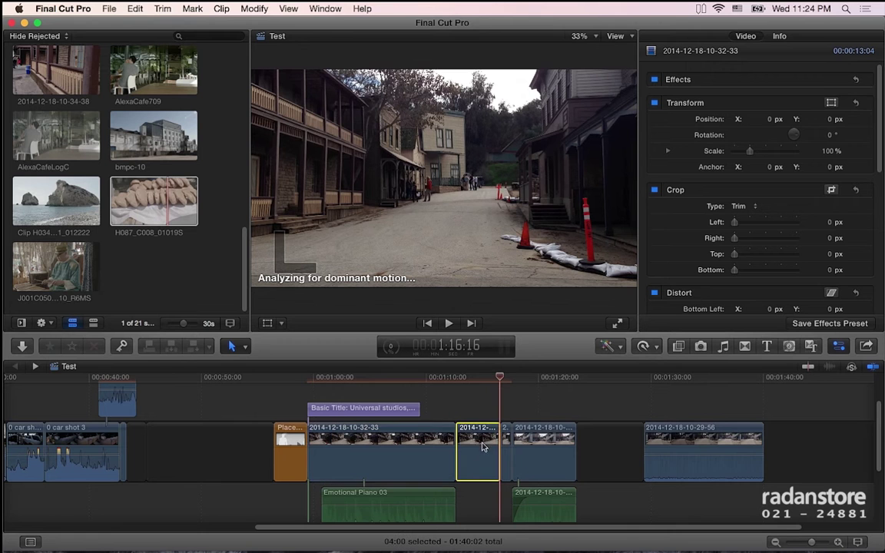
pyautogui.click(474, 380)
pyautogui.press('space')
pyautogui.press('space')
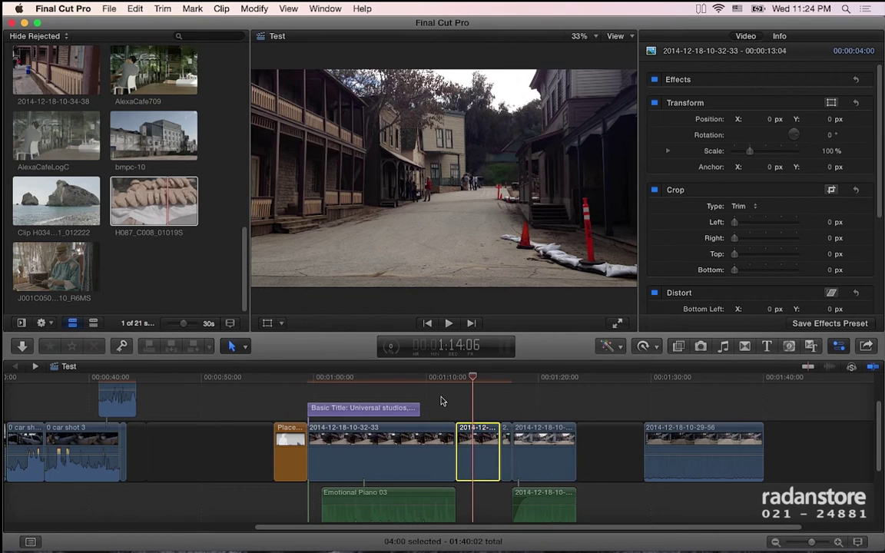
# Step: Add a 4-second freeze frame of 0 car shot 3 at 39:13 and drag it up as a connected clip
pyautogui.click(85, 381)
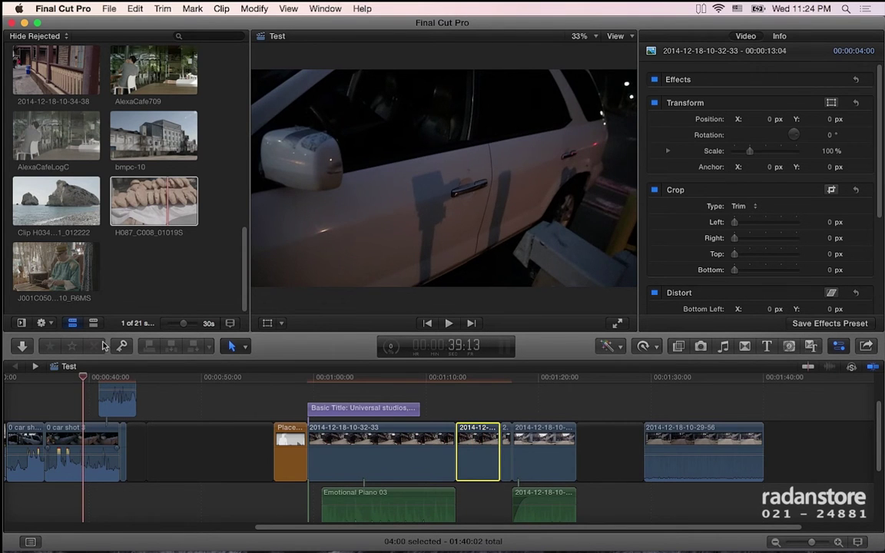
pyautogui.click(140, 8)
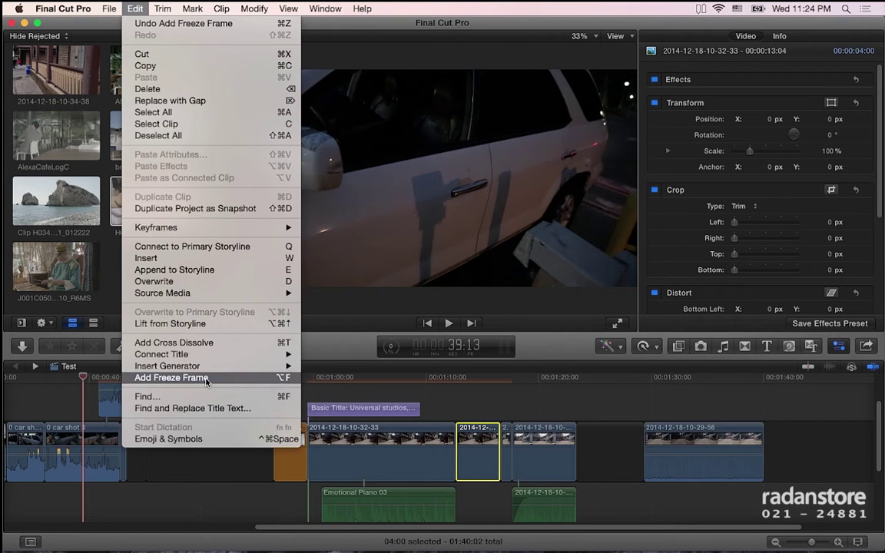
pyautogui.click(174, 377)
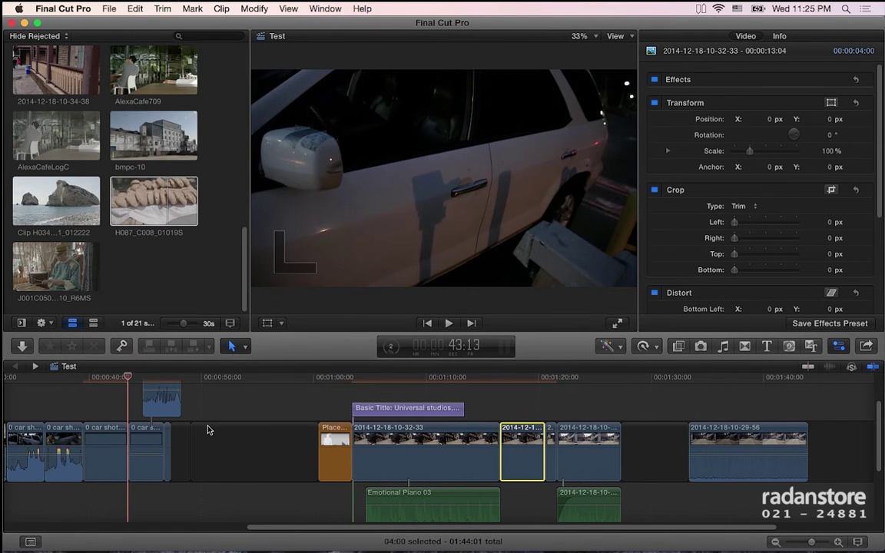
pyautogui.click(110, 444)
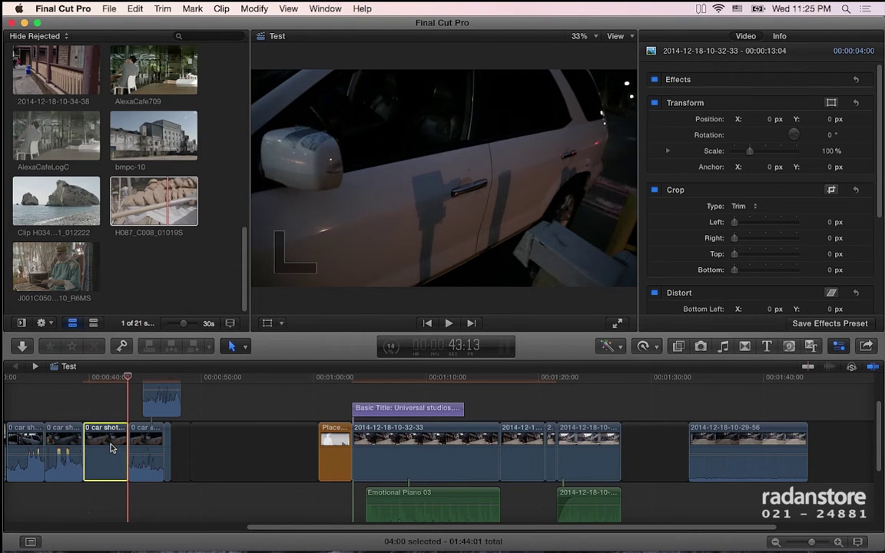
pyautogui.moveTo(109, 444)
pyautogui.mouseDown()
pyautogui.moveTo(106, 391)
pyautogui.moveTo(215, 380)
pyautogui.mouseUp()
# Step: Connect a Basic Lower Third via Edit > Connect Title, then select the Basic Title clip
pyautogui.click(135, 9)
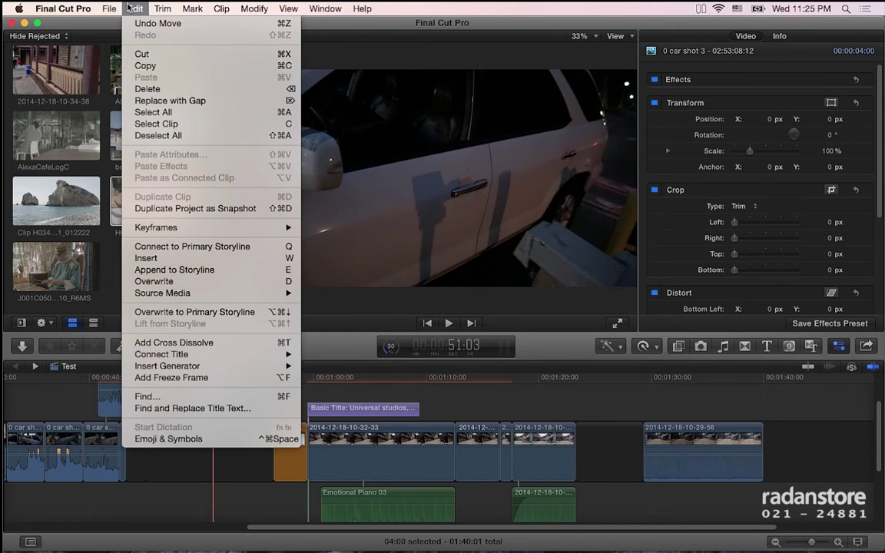
pyautogui.moveTo(219, 366)
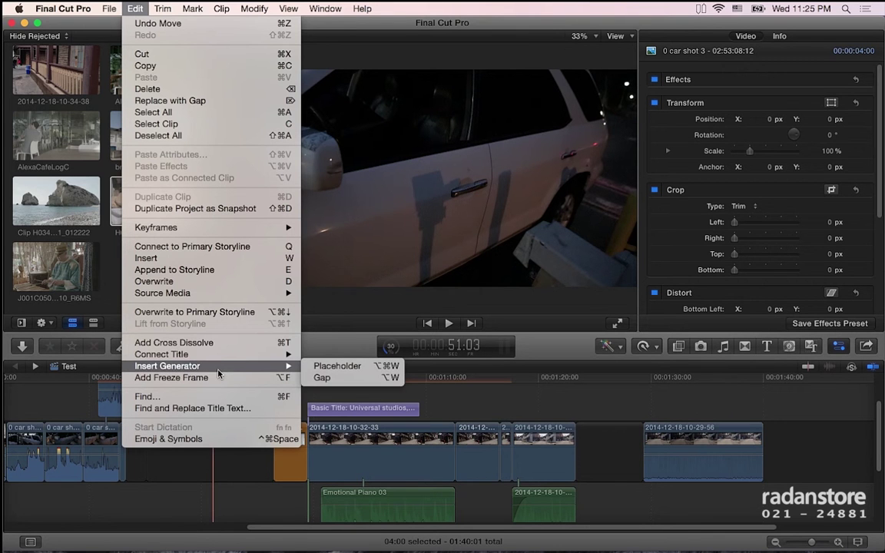
pyautogui.moveTo(216, 366)
pyautogui.click(319, 366)
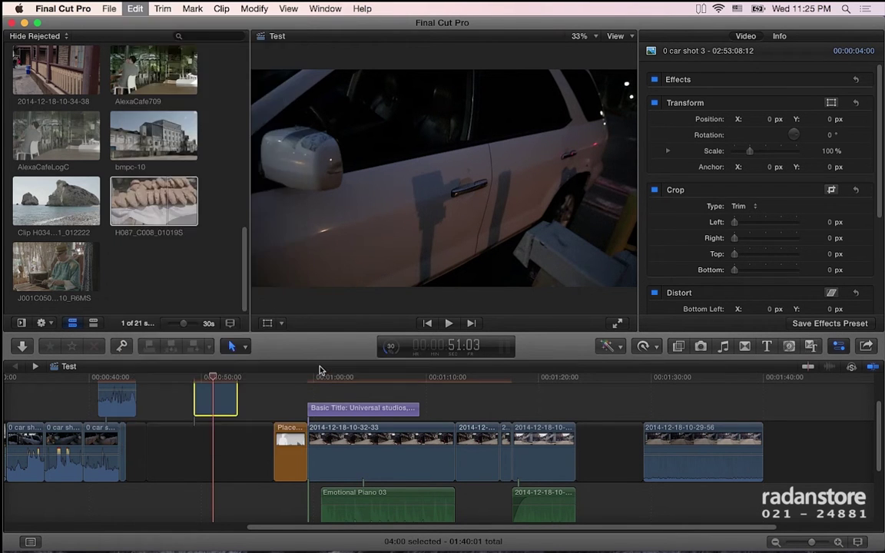
pyautogui.click(324, 407)
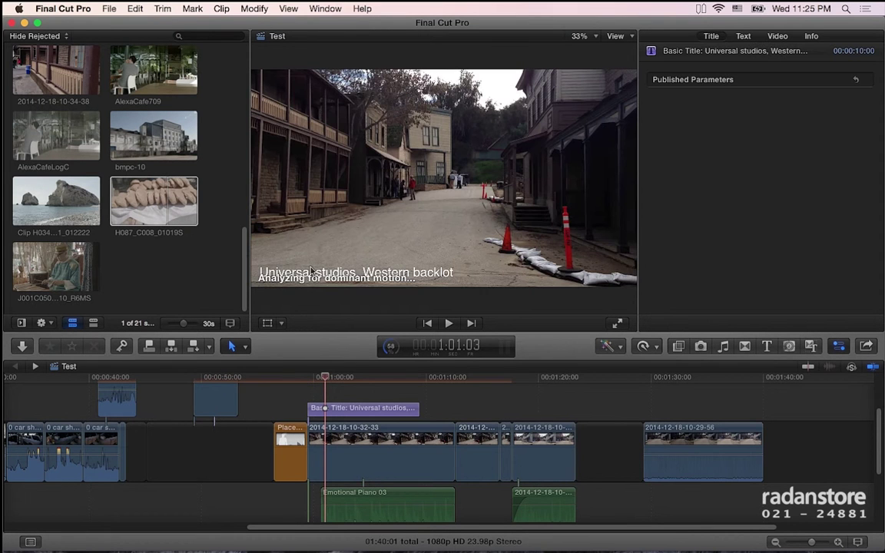
# Step: Place the Basic Lower Third over the Universal studios title, delete that title, and align the lower third to its start
pyautogui.scroll(3, 307, 427)
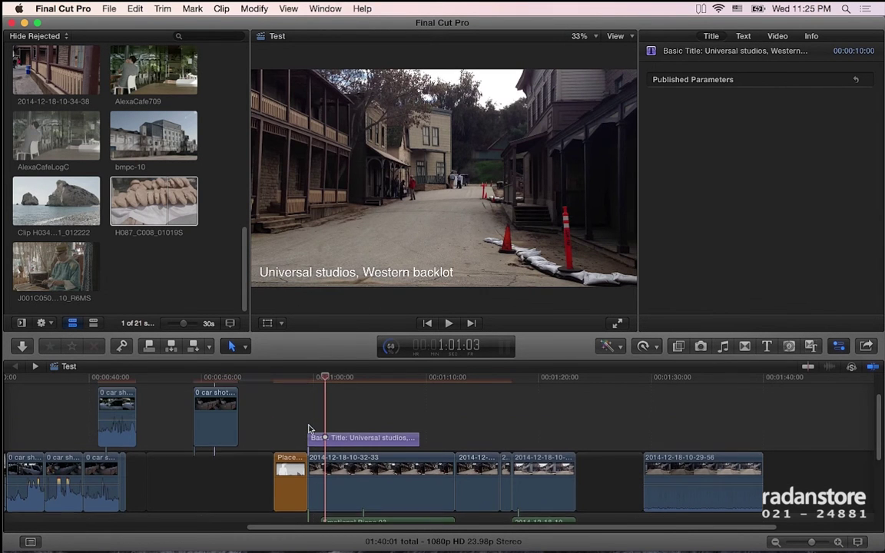
pyautogui.moveTo(361, 423); pyautogui.dragTo(368, 461)
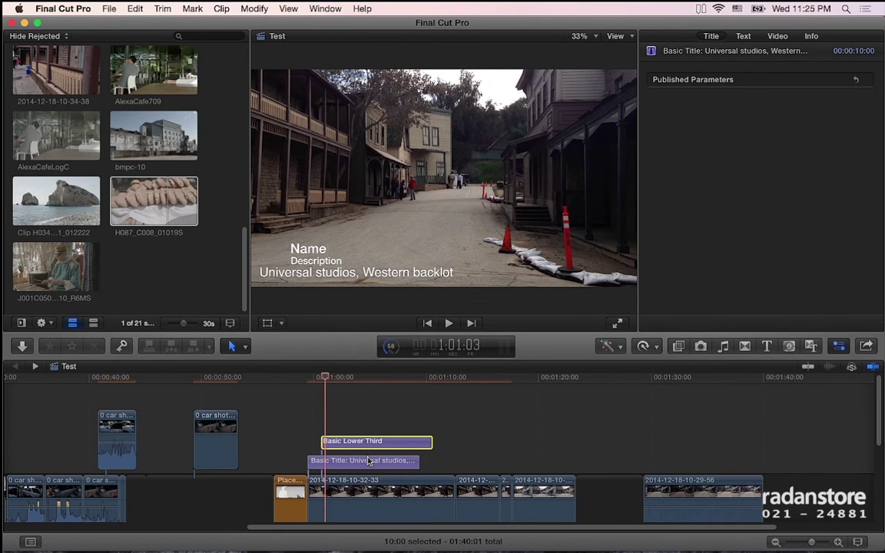
pyautogui.click(368, 461)
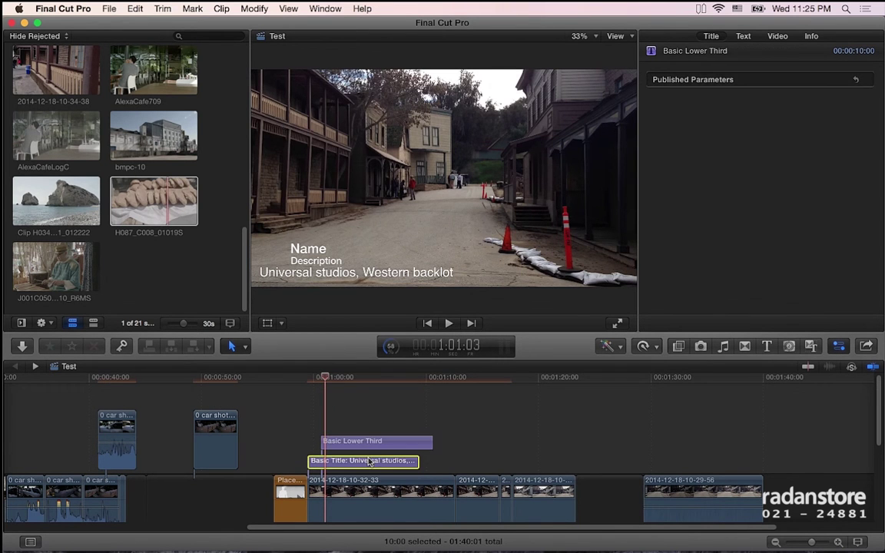
pyautogui.press('Delete')
pyautogui.click(357, 461)
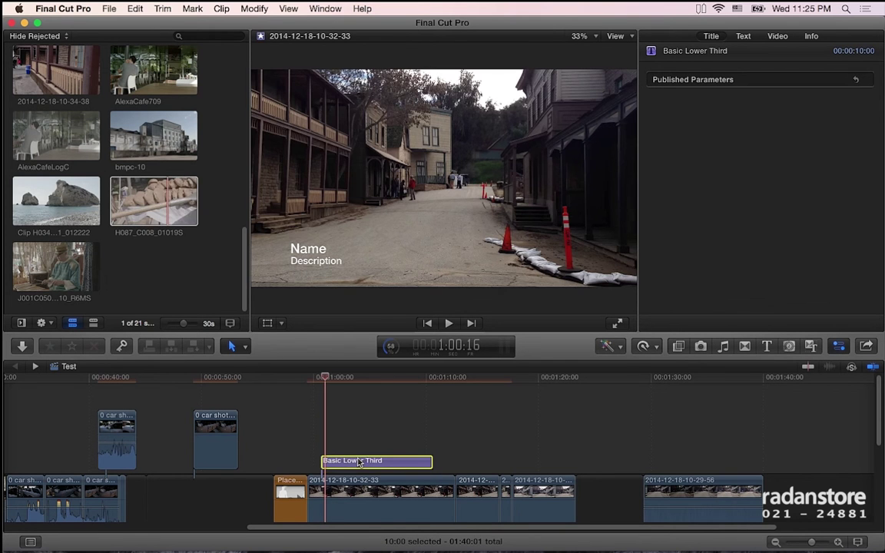
pyautogui.moveTo(357, 460); pyautogui.dragTo(345, 461)
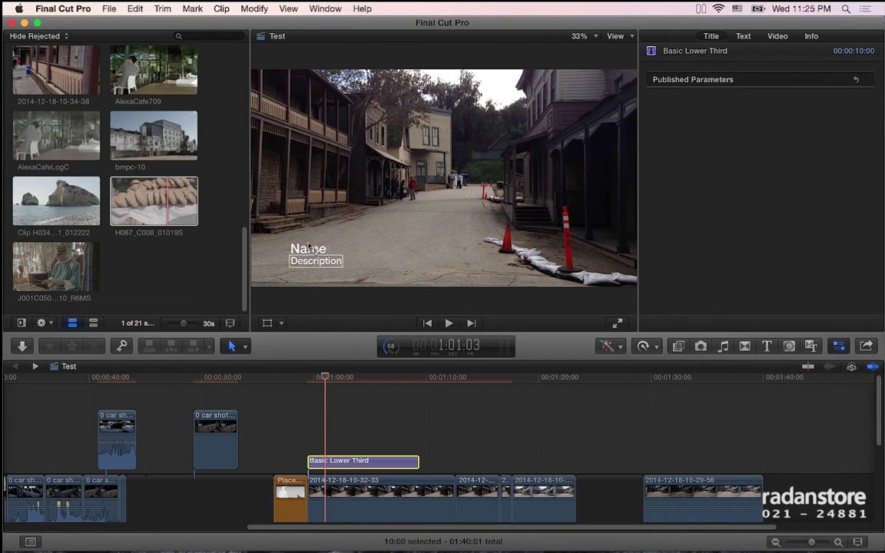